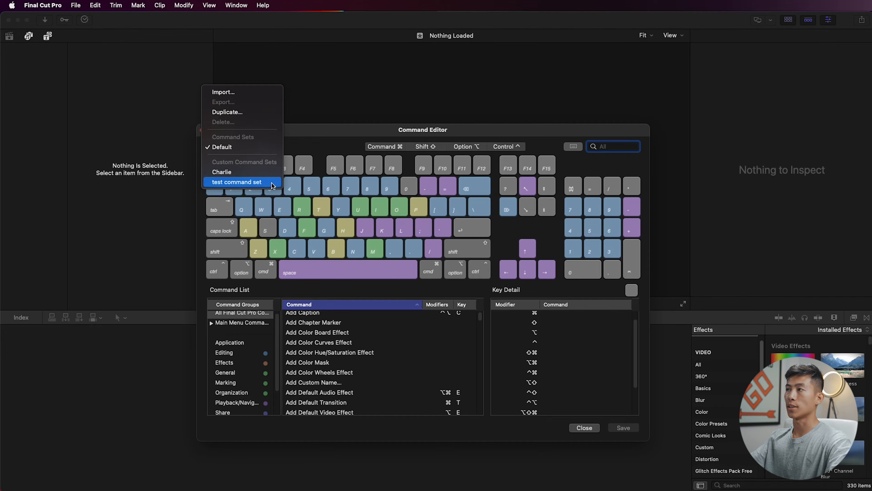
Close the command set list and view which keys have shortcuts with the Command and Shift modifiers.
key(Escape)
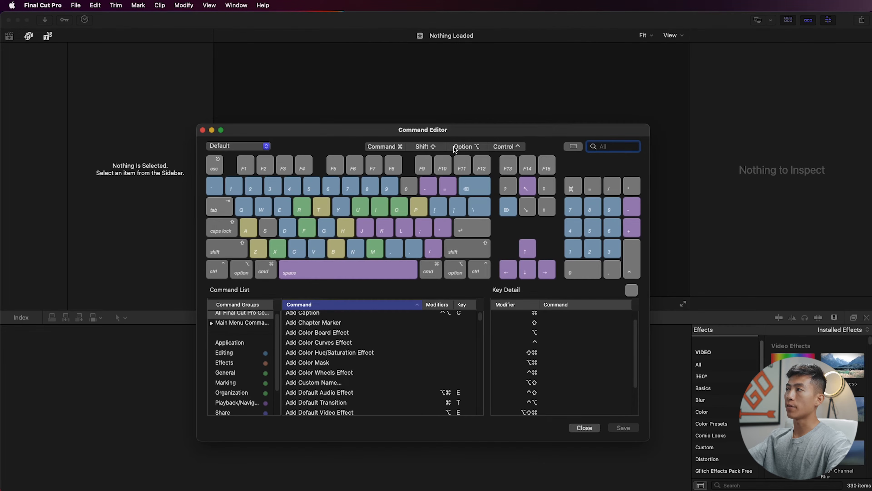
click(387, 146)
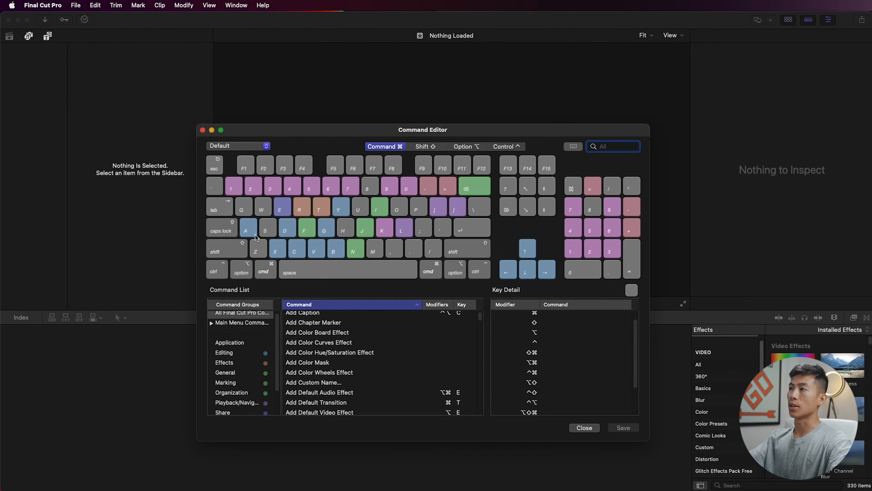
click(418, 147)
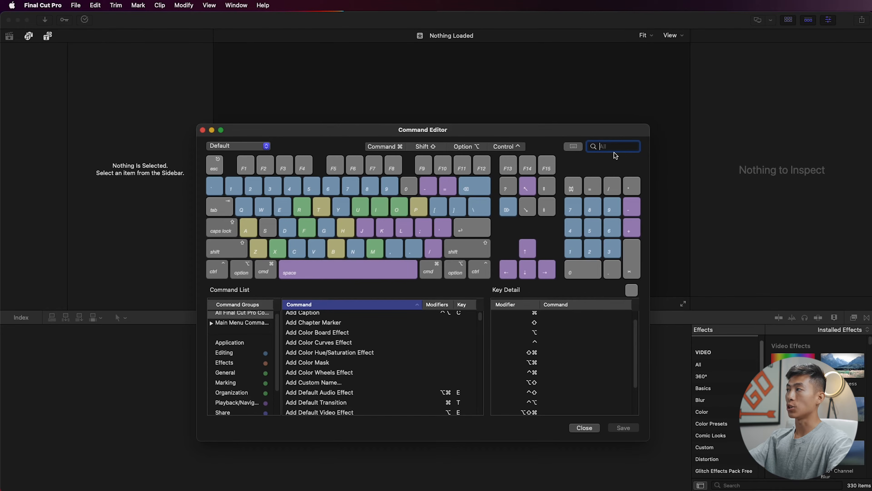
Browse the commands in the Editing, Effects, General, Marking and Organization groups, and return to the list of all Final Cut Pro commands.
scroll(233, 339, up, 1)
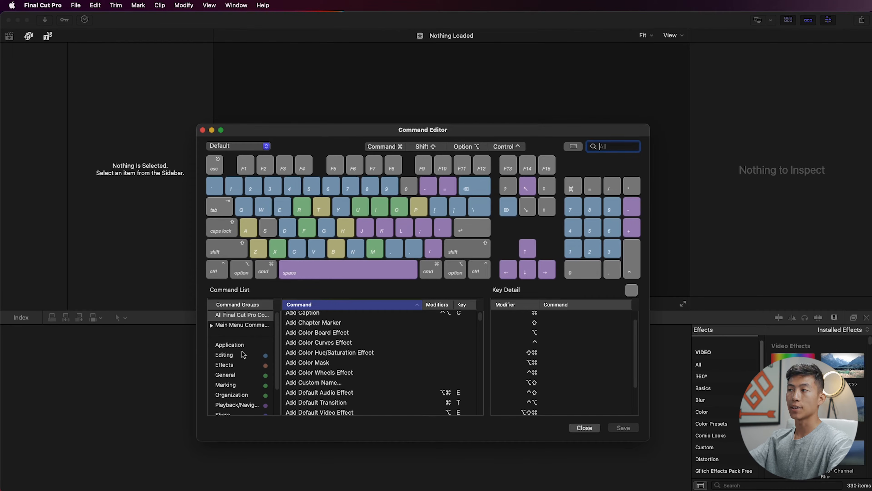
key(Tab)
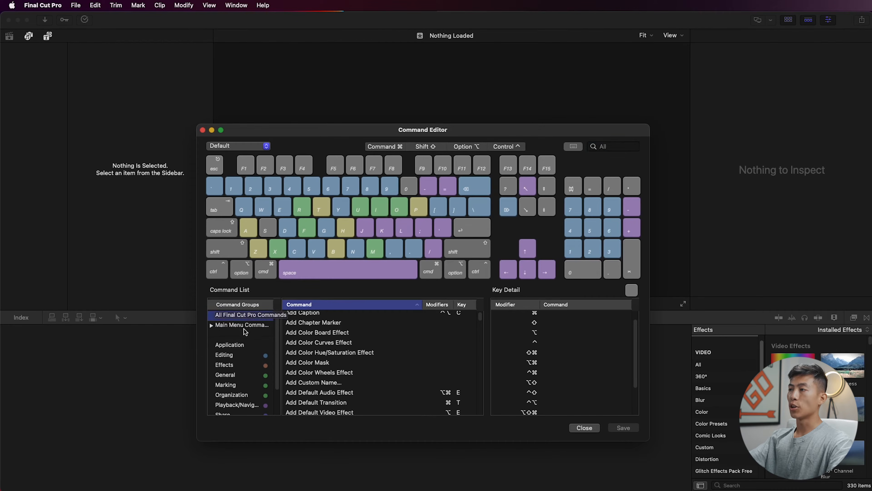
click(240, 358)
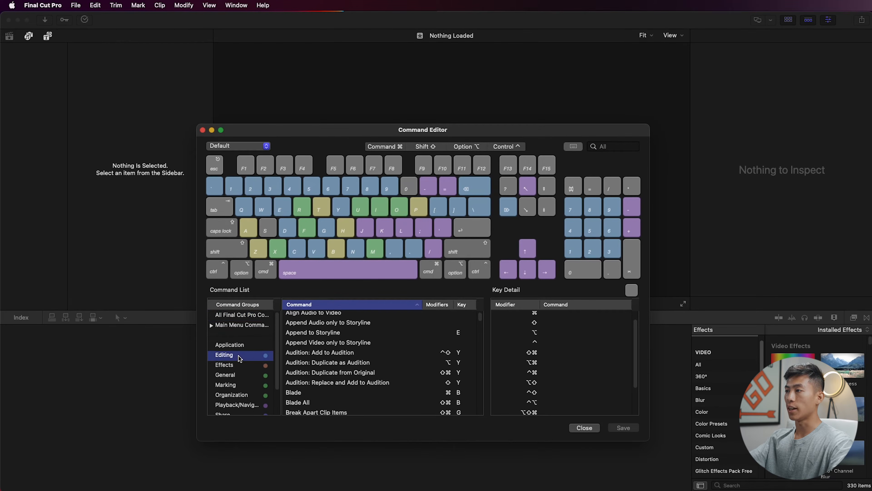
scroll(350, 358, down, 10)
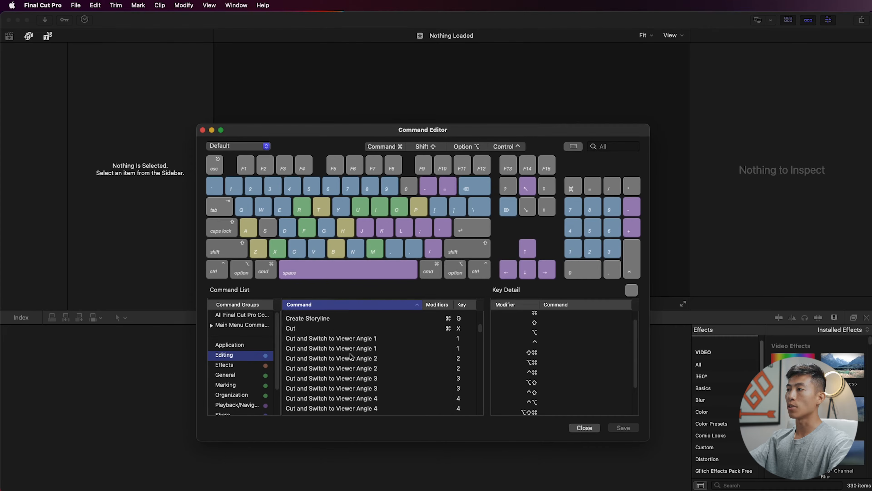
scroll(351, 357, down, 20)
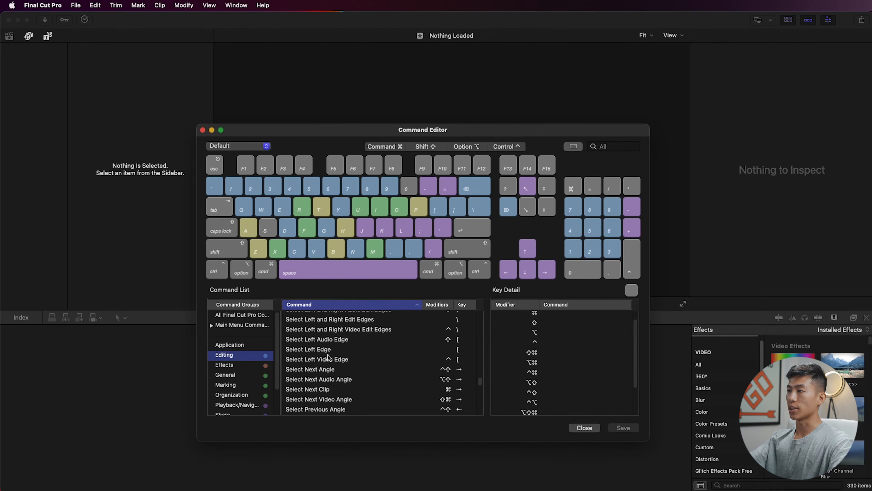
click(240, 366)
click(242, 375)
click(246, 386)
click(246, 395)
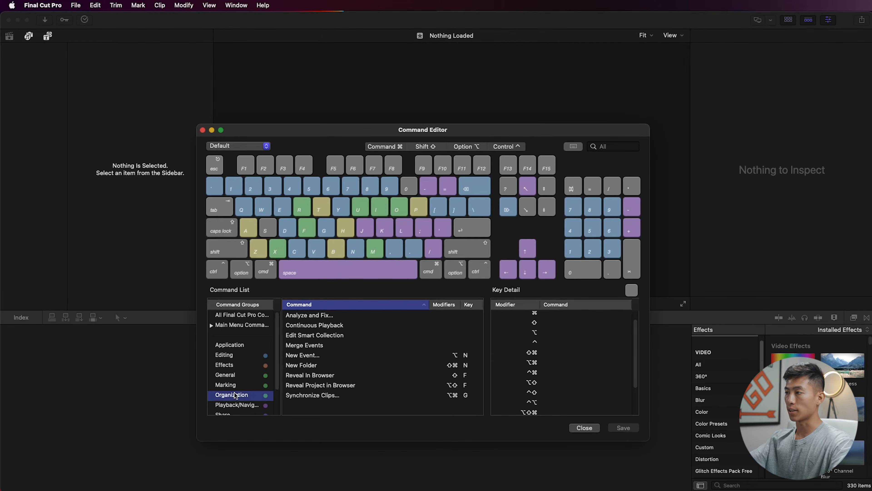
scroll(244, 388, down, 3)
scroll(245, 386, up, 3)
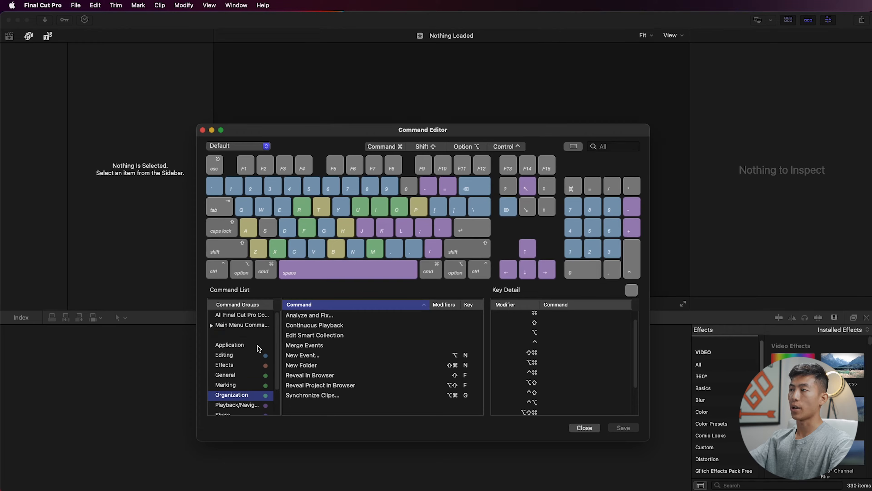
click(250, 314)
scroll(594, 361, up, 1)
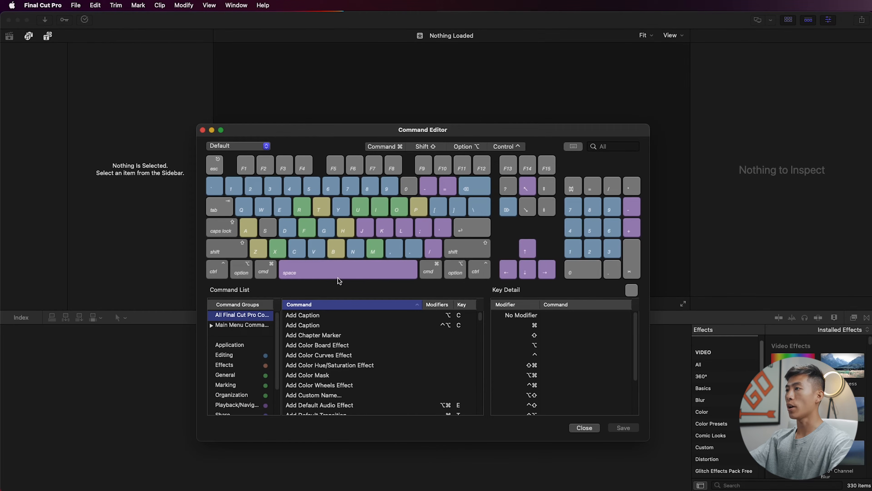
Inspect the commands assigned to the space, Z, X, C, V and B keys on the virtual keyboard.
click(349, 268)
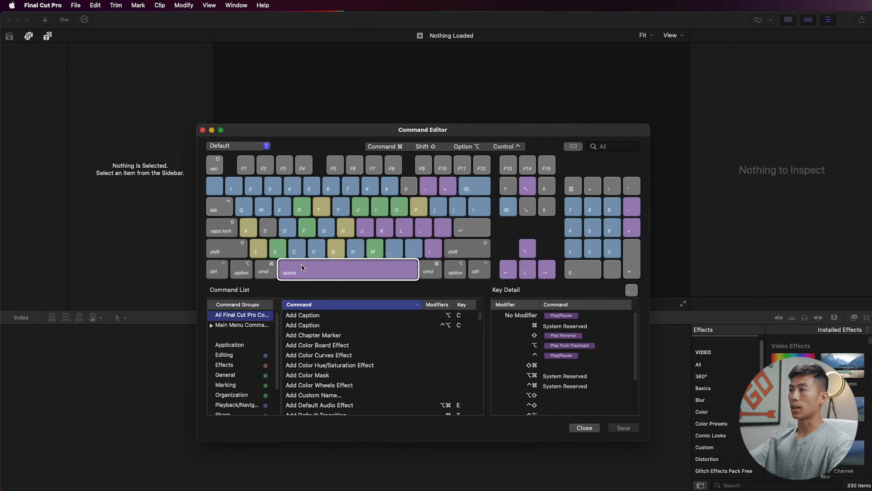
click(260, 253)
click(280, 253)
click(296, 252)
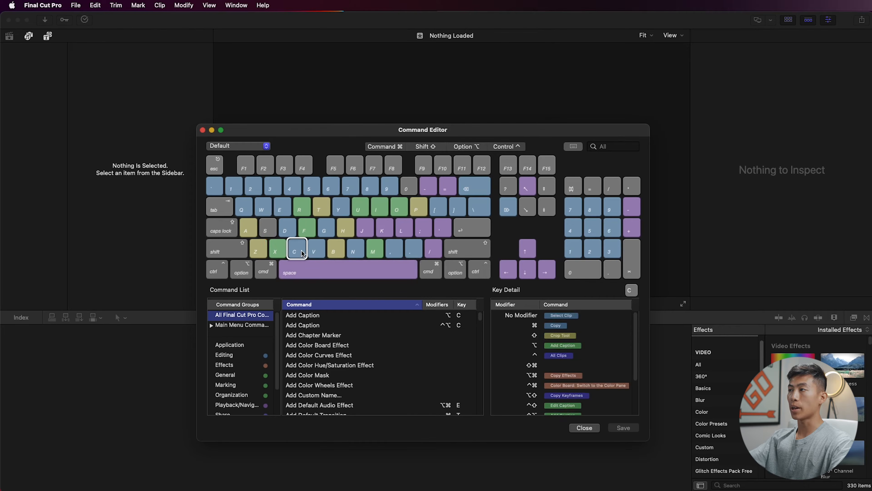
click(316, 251)
click(336, 251)
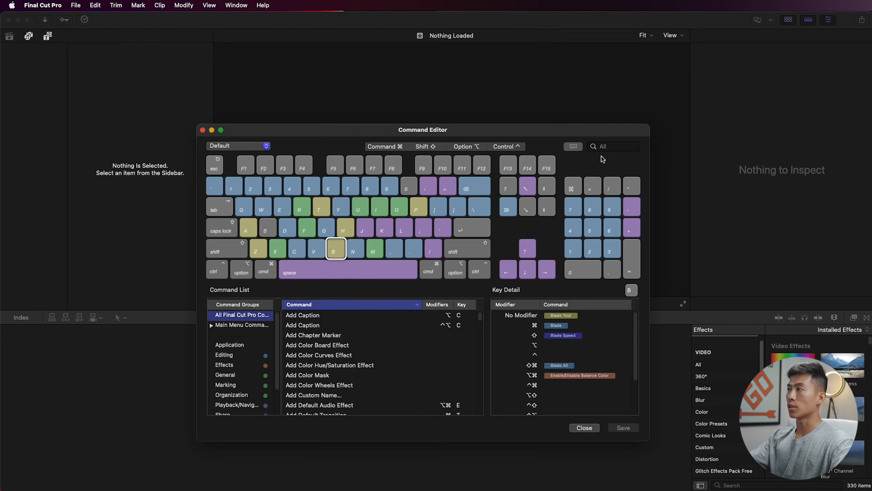
Search the commands for "blade", read the descriptions of Blade, Blade All, Blade Speed and Blade Tool, and clear the search.
click(613, 147)
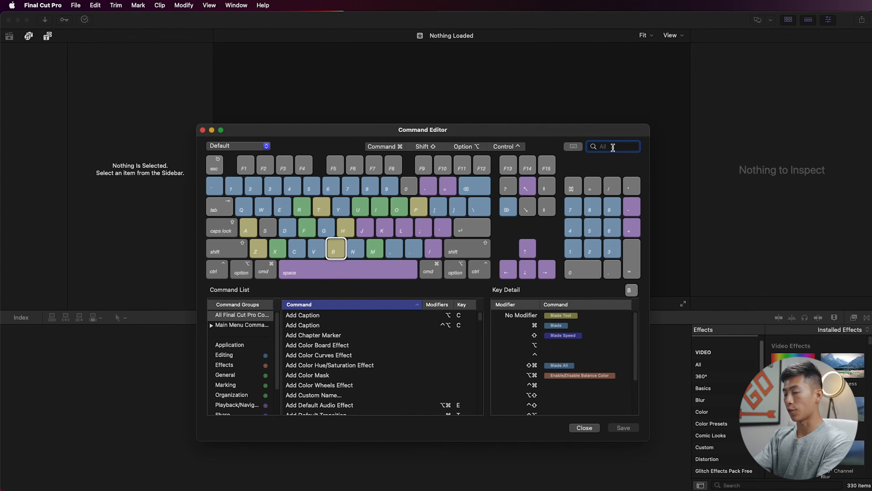
text(blade)
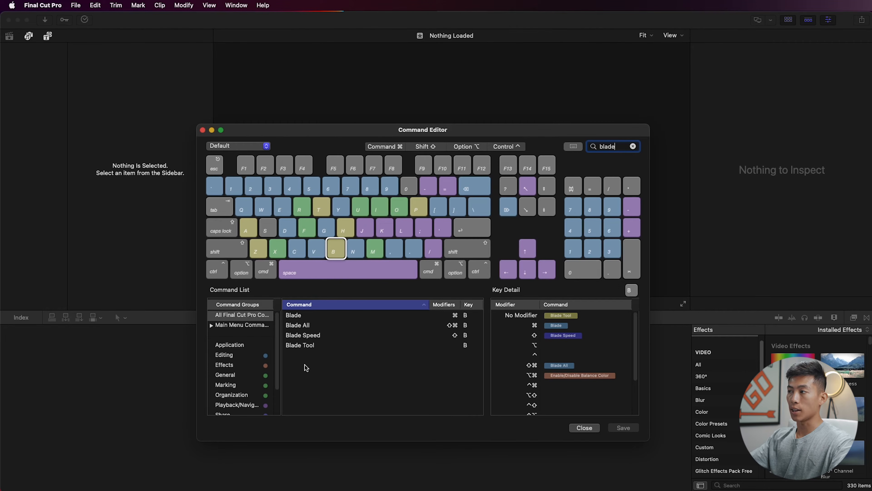
click(298, 316)
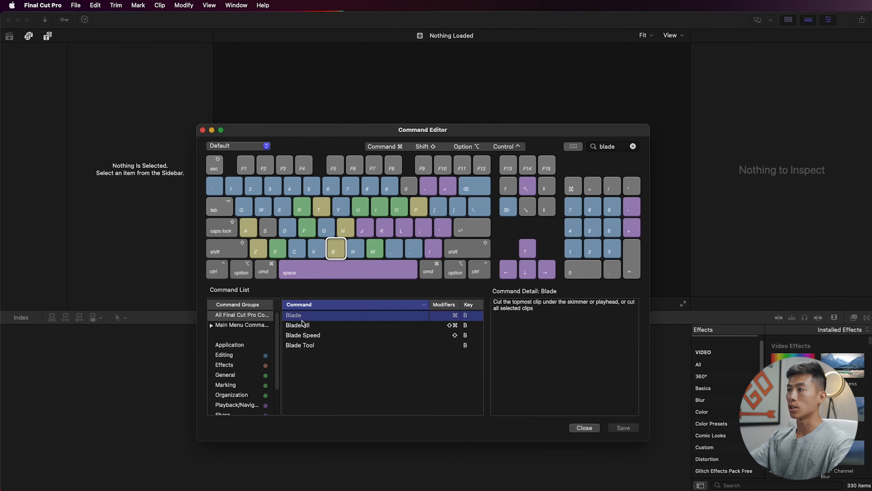
click(303, 325)
click(315, 338)
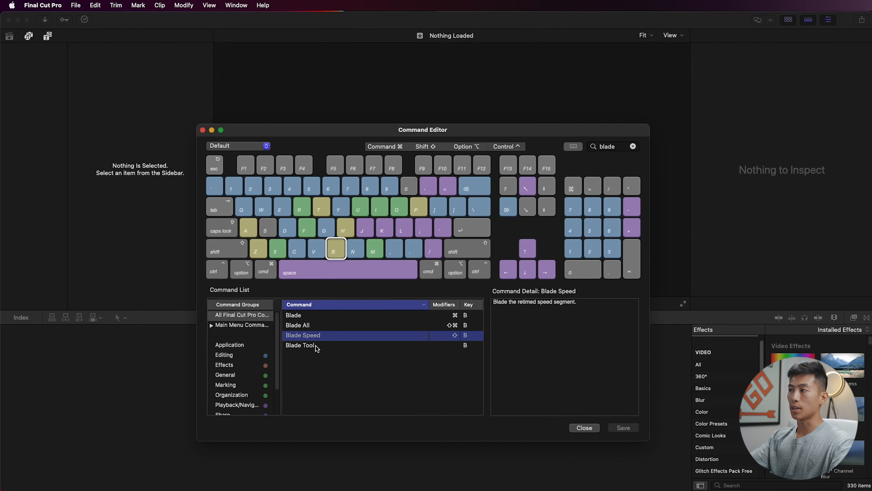
click(315, 346)
click(340, 316)
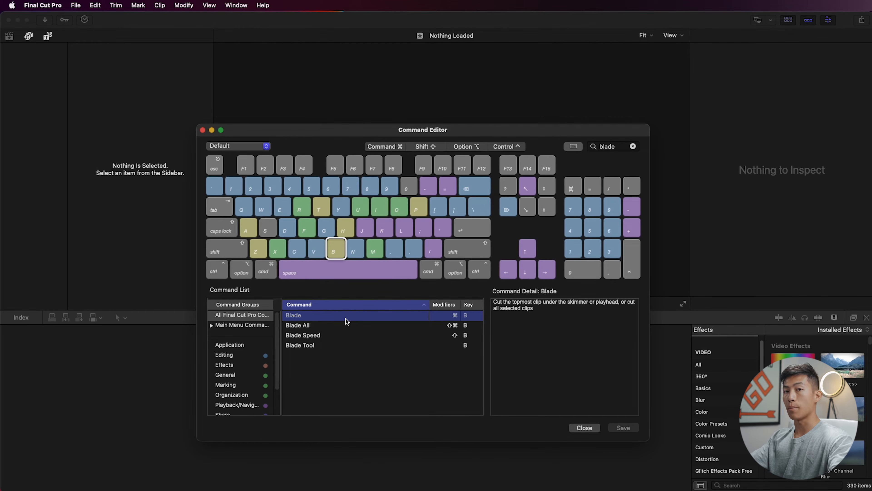
click(633, 146)
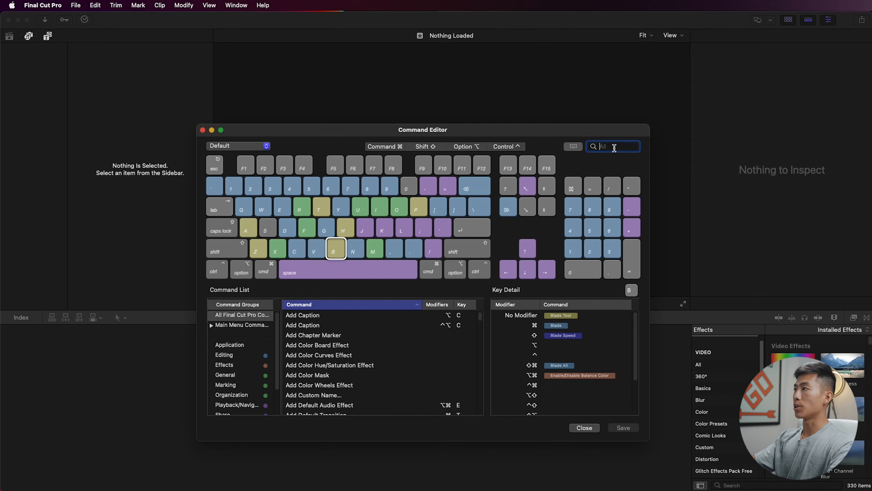
Find Blade Tool by searching "blade" and reassign the V key to it in a copy of the Default set named "asdjfalksdjflakjsd".
text(blade)
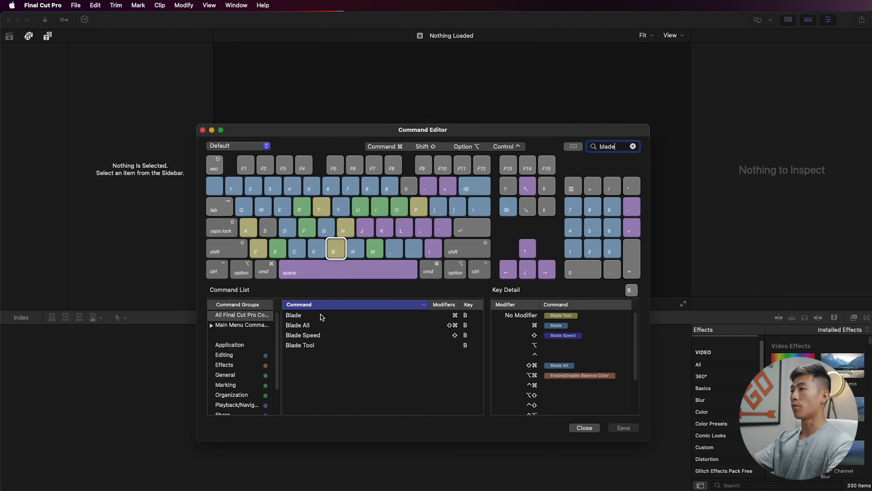
click(374, 348)
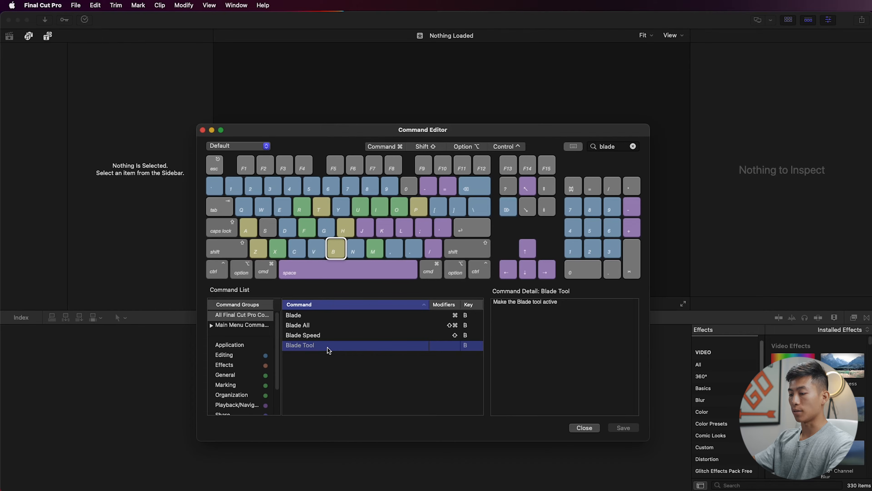
key(v)
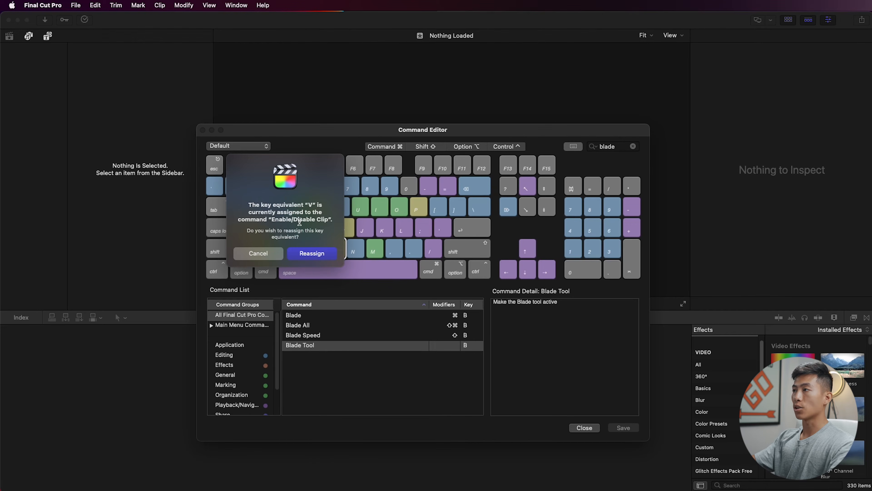
click(320, 254)
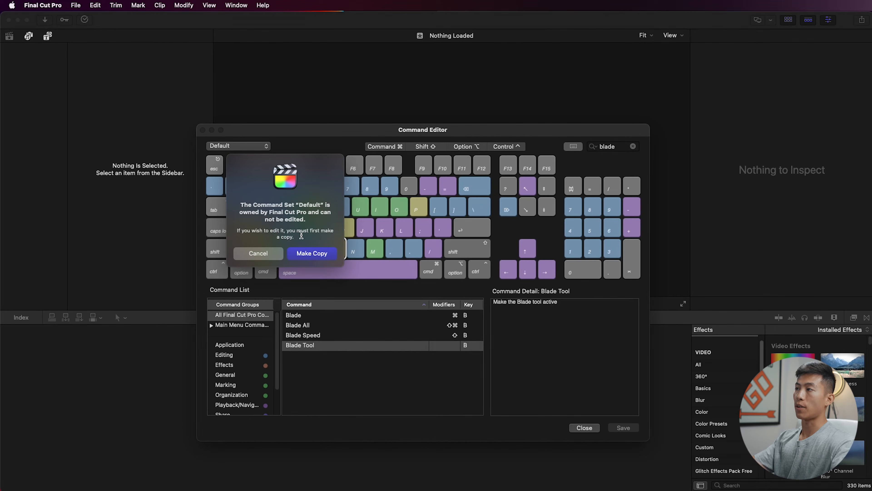
click(313, 253)
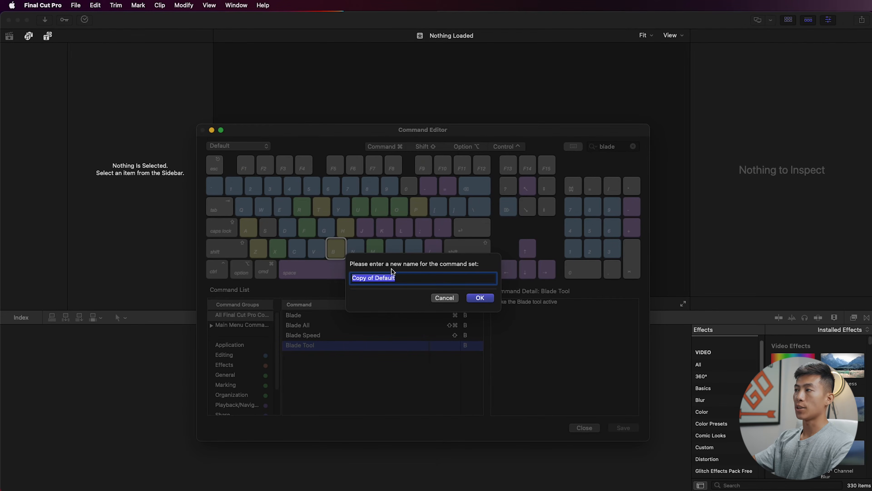
text(asdjfalksdjflakjsd)
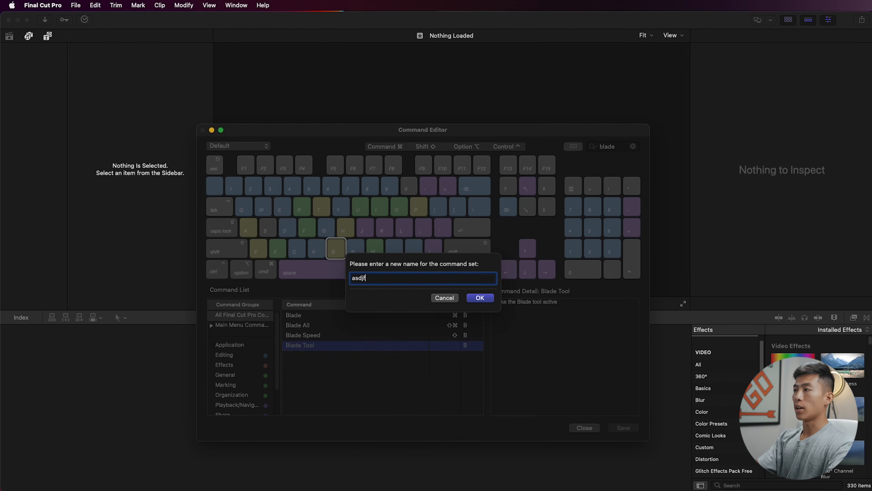
click(493, 297)
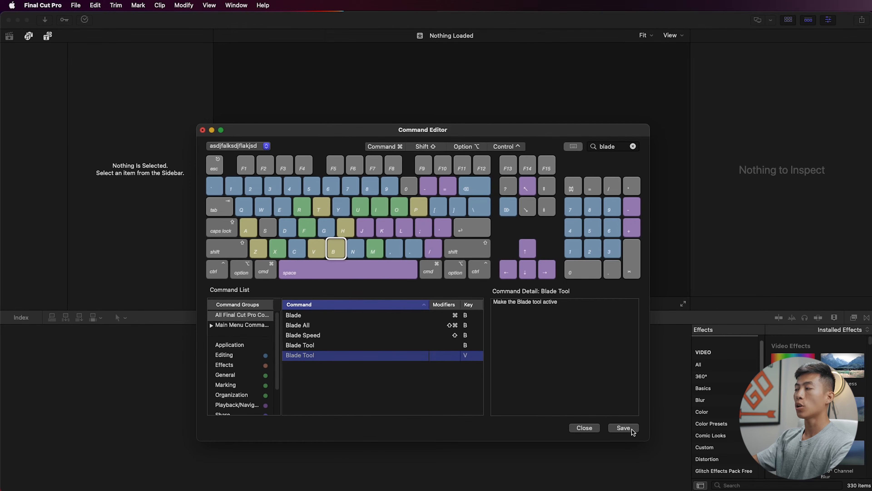
Export the "asdjfalksdjflakjsd" command set to the Downloads folder, and save the shortcut changes before closing the Command Editor.
click(251, 146)
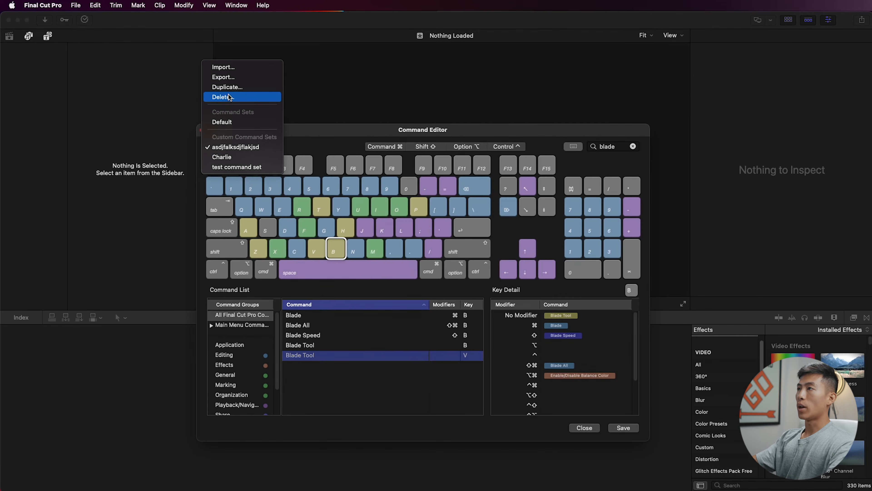
click(225, 77)
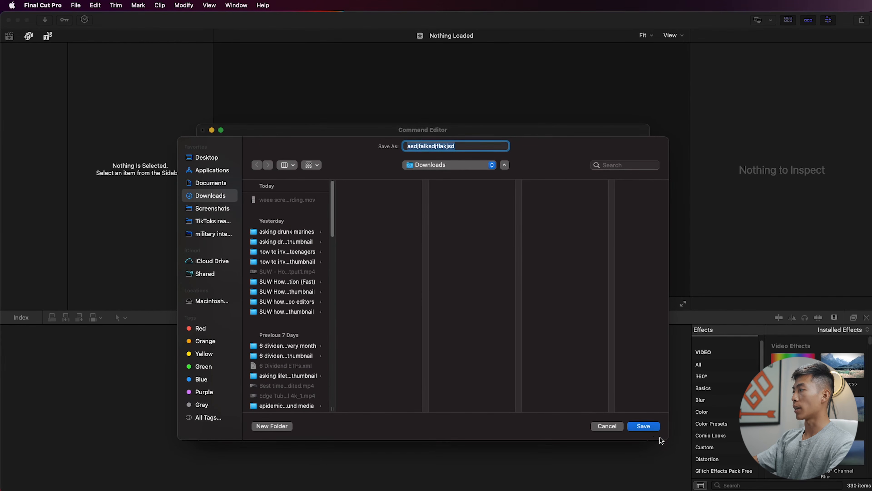
click(647, 427)
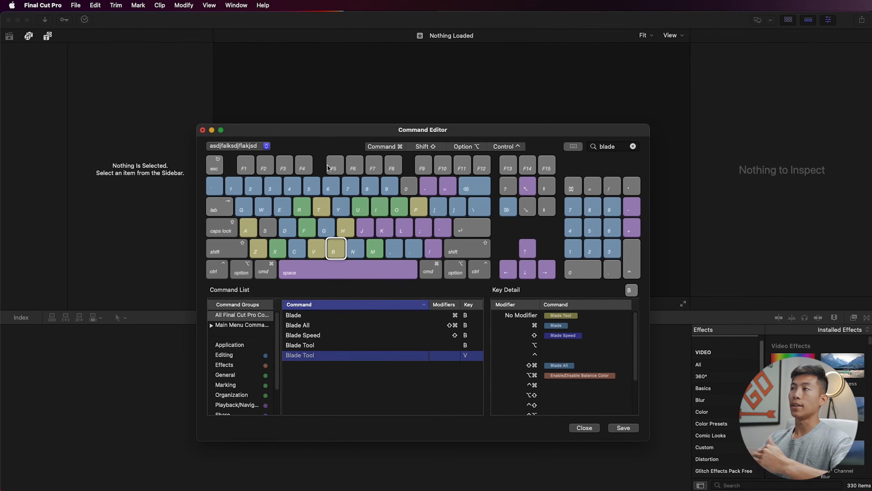
click(617, 430)
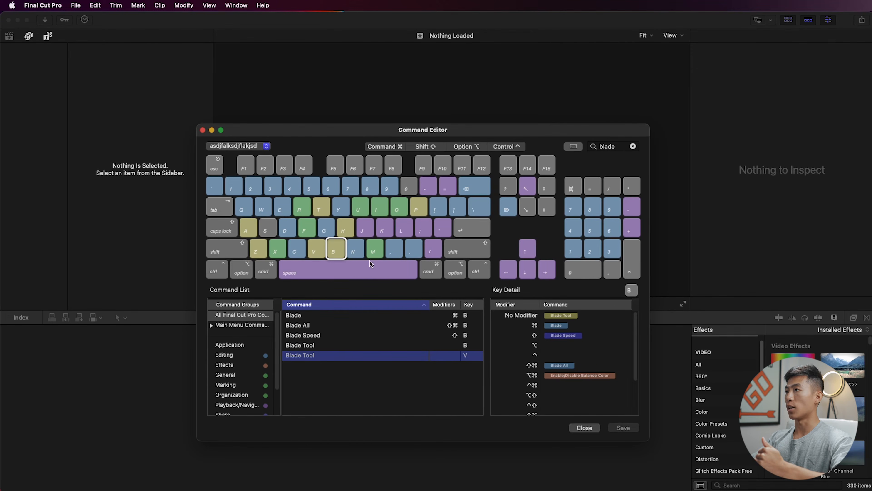
click(584, 429)
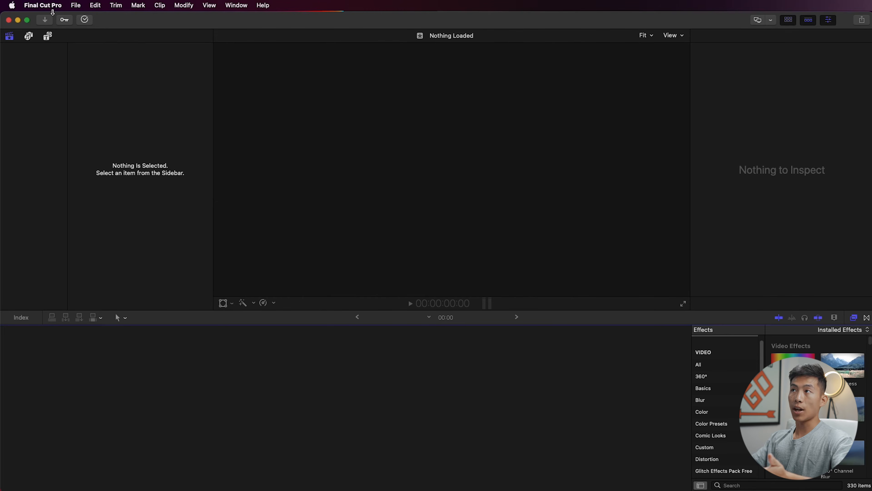
Import the exported "asdjfalksdjflakjsd" command set file.
click(53, 11)
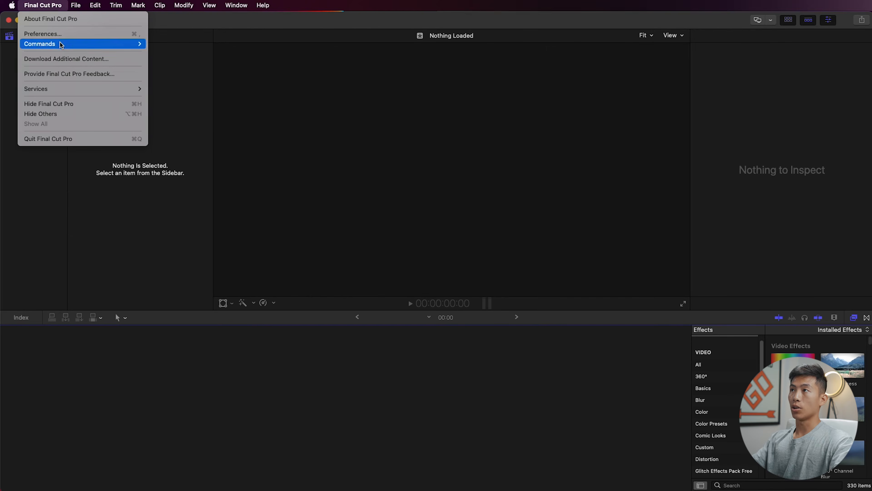
mouse_move(59, 44)
click(173, 54)
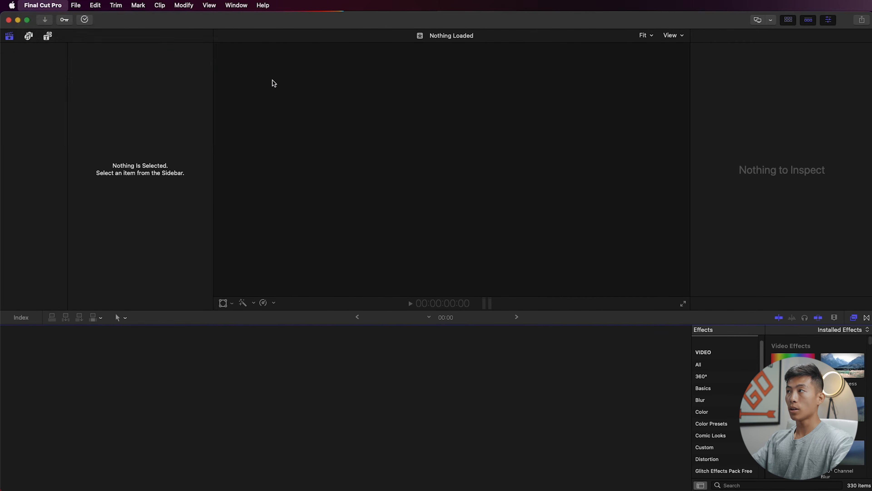
double_click(433, 160)
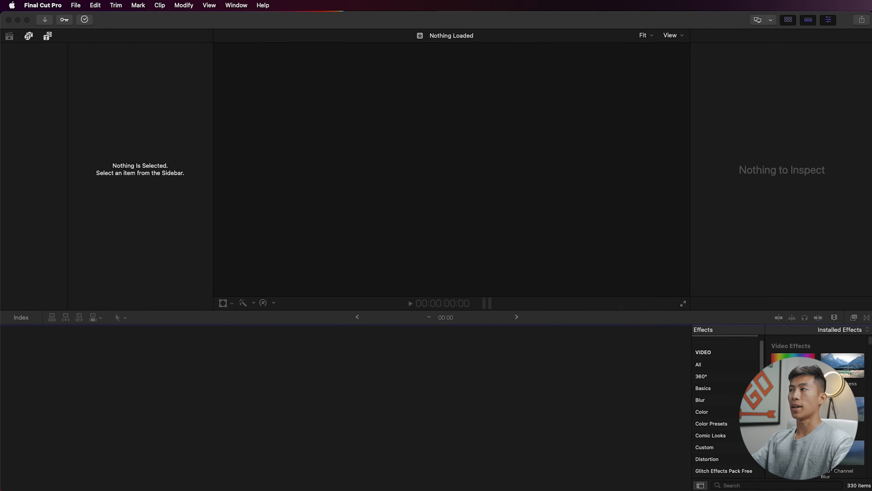
click(624, 293)
key(Return)
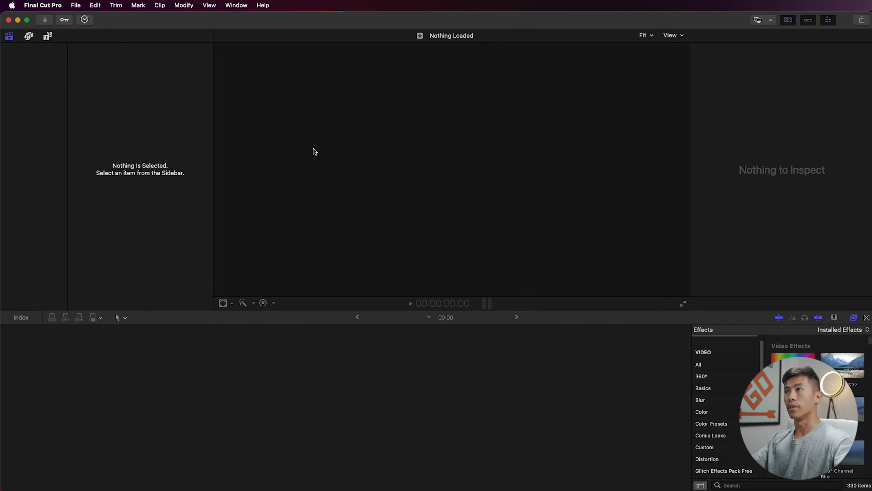
Make the custom command set "Copy of asdjfalksdjflakjsd" the active one.
click(55, 6)
mouse_move(54, 44)
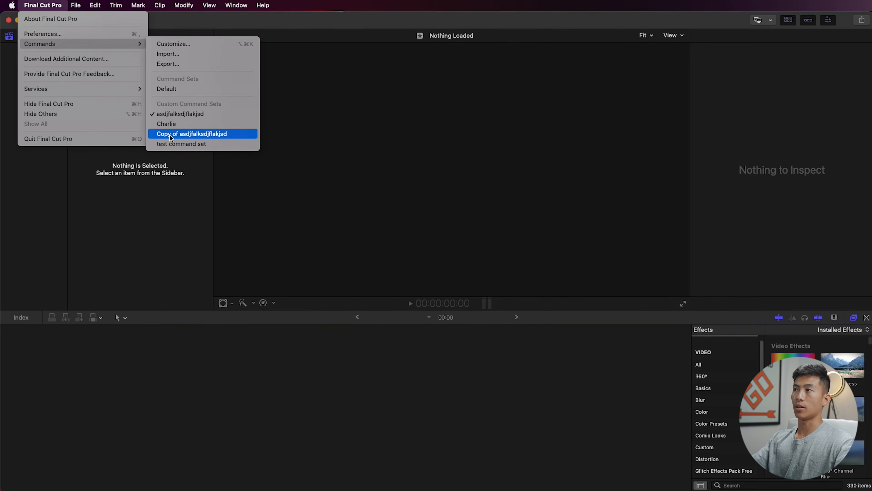
click(207, 135)
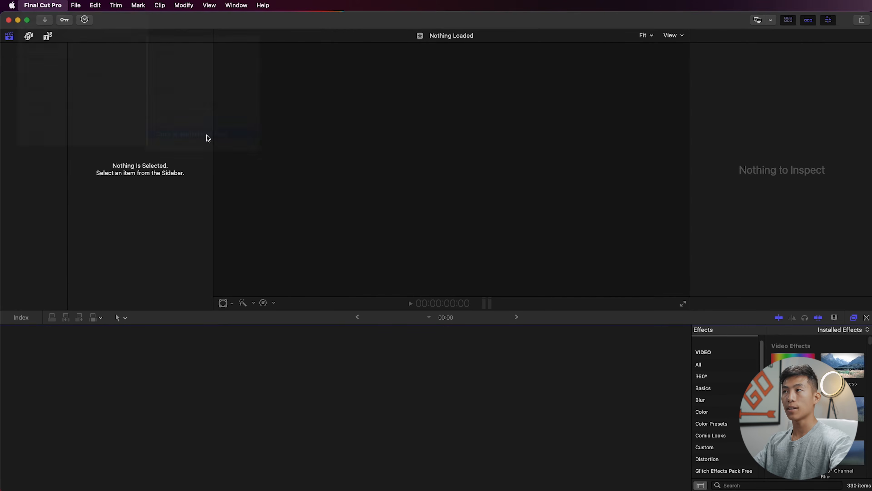